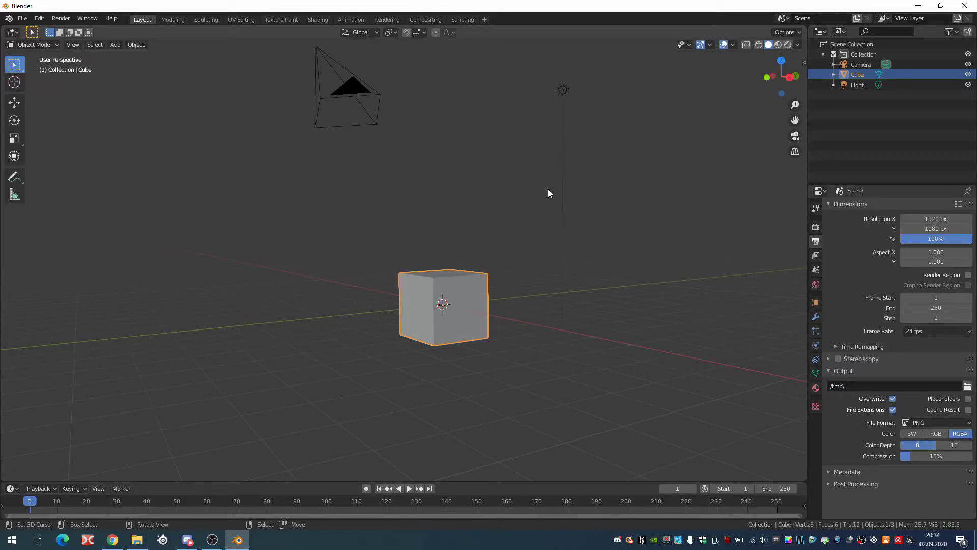
# Switch from Blender to the blender.org LTS download page in Chrome.
pyautogui.click(113, 540)
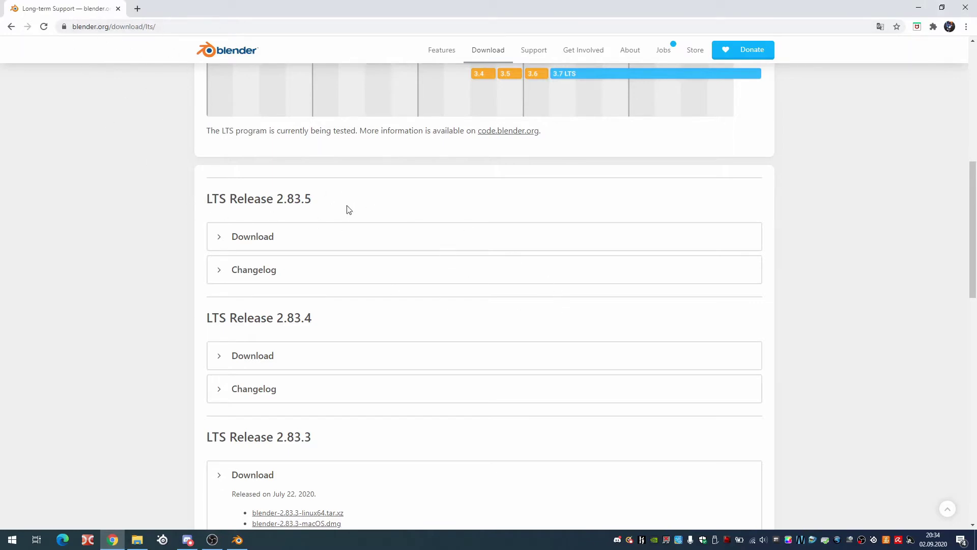
# Highlight the 2.83.5 version and expand its Linux, macOS and Windows download links.
pyautogui.moveTo(277, 199); pyautogui.dragTo(310, 210)
pyautogui.click(359, 209)
pyautogui.click(220, 237)
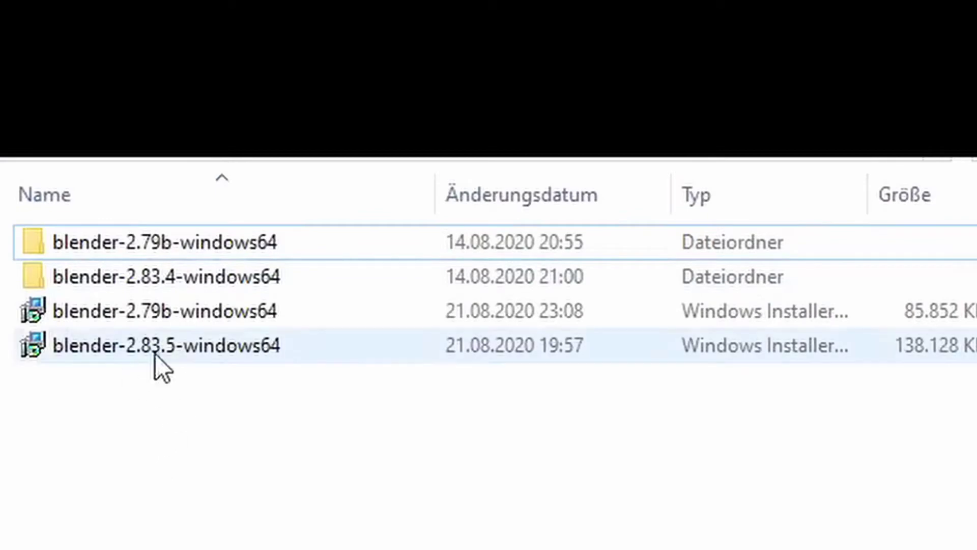
# Select the 2.83.5 installer, check blender.exe in the 2.83.4 folder, and return to downloads.
pyautogui.click(157, 351)
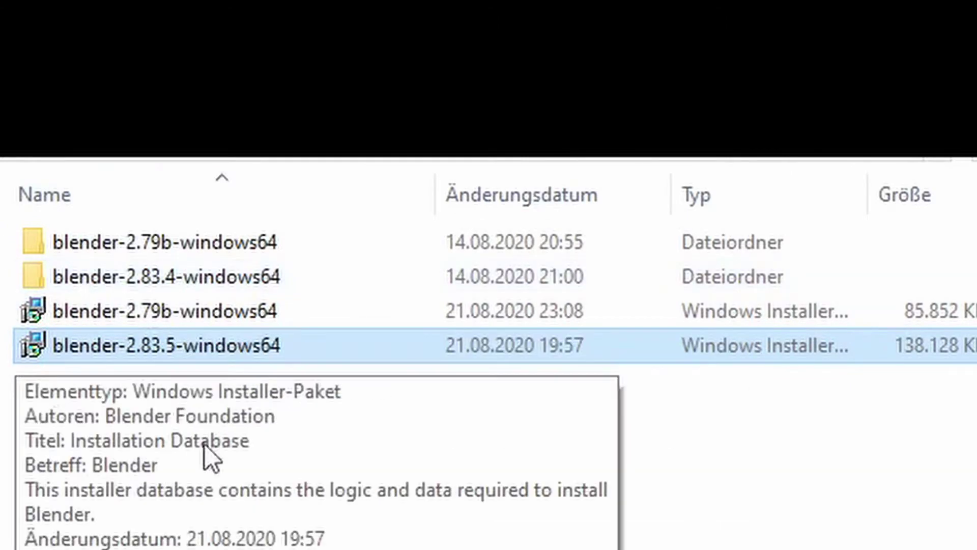
pyautogui.doubleClick(292, 285)
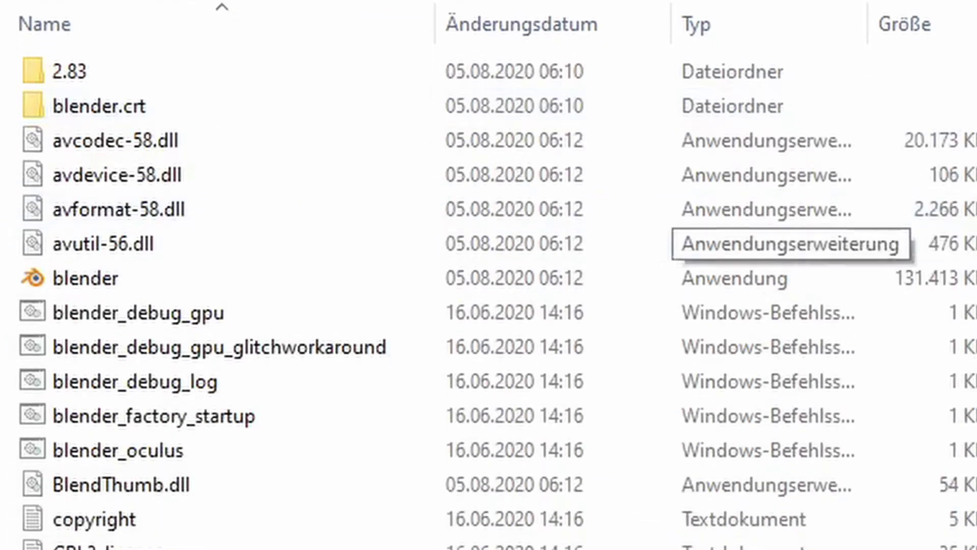
pyautogui.click(209, 280)
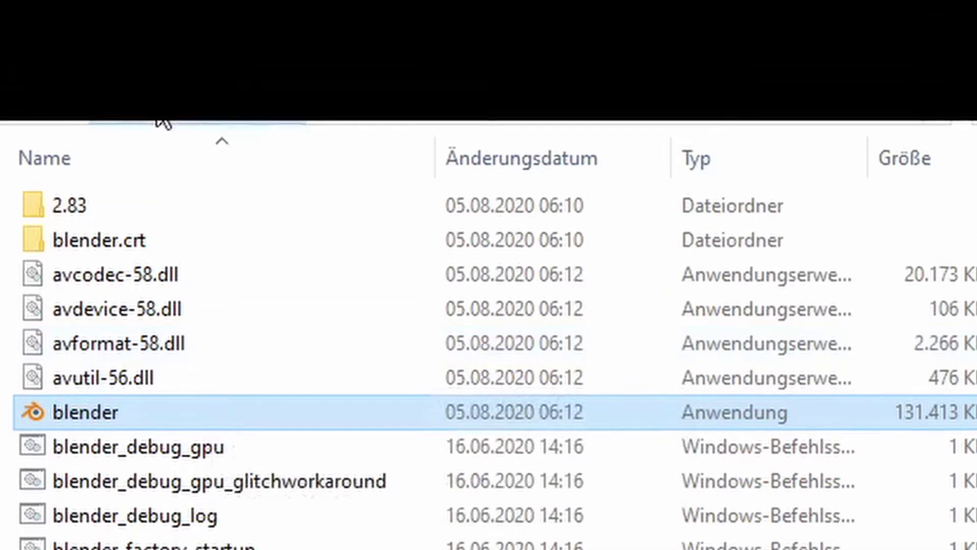
pyautogui.click(162, 122)
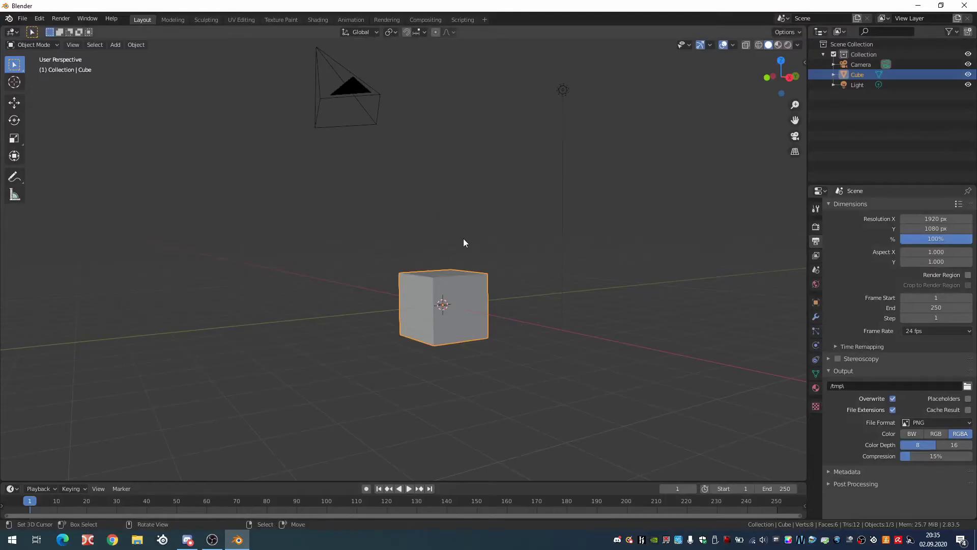
# Orbit around the default cube and place the 3D cursor off the cube.
pyautogui.moveTo(455, 299)
pyautogui.mouseDown(button='middle')
pyautogui.moveTo(464, 284)
pyautogui.moveTo(480, 303)
pyautogui.moveTo(475, 279)
pyautogui.moveTo(508, 285)
pyautogui.moveTo(480, 285)
pyautogui.mouseUp(button='middle')
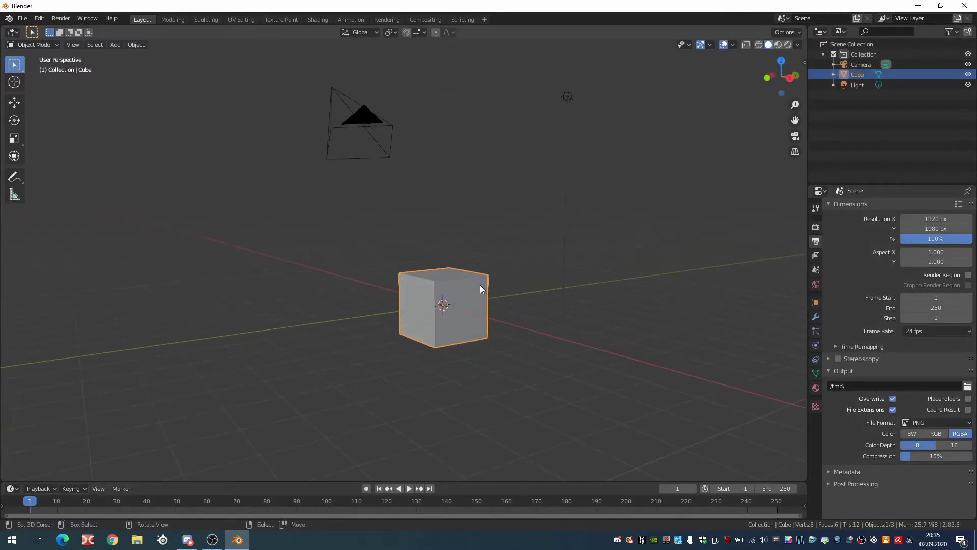
pyautogui.moveTo(480, 268); pyautogui.dragTo(486, 275, button='middle')
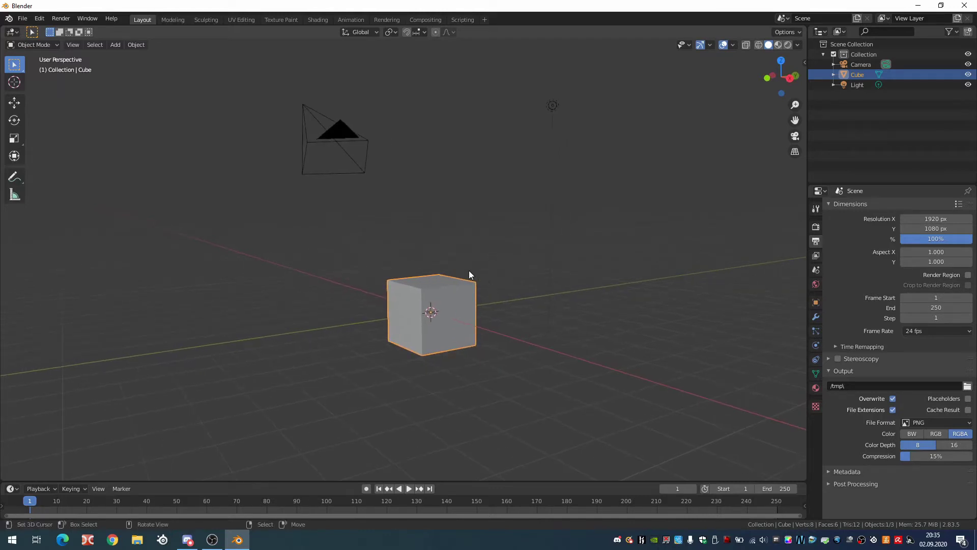
pyautogui.moveTo(469, 271)
pyautogui.mouseDown(button='middle')
pyautogui.moveTo(545, 264)
pyautogui.moveTo(506, 264)
pyautogui.moveTo(525, 265)
pyautogui.mouseUp(button='middle')
pyautogui.click(429, 236)
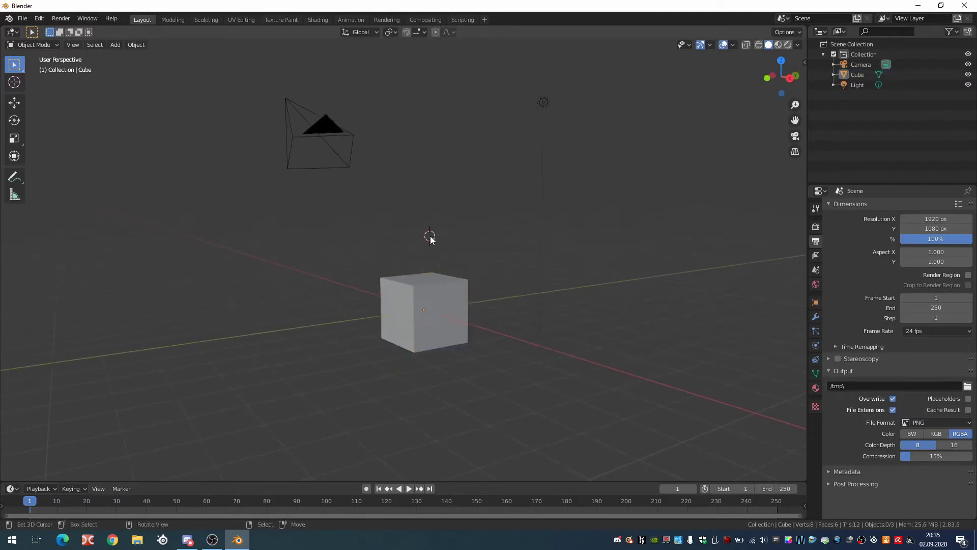
# Select the cube, light and camera in turn, then orbit to a low, flatter view.
pyautogui.click(447, 329)
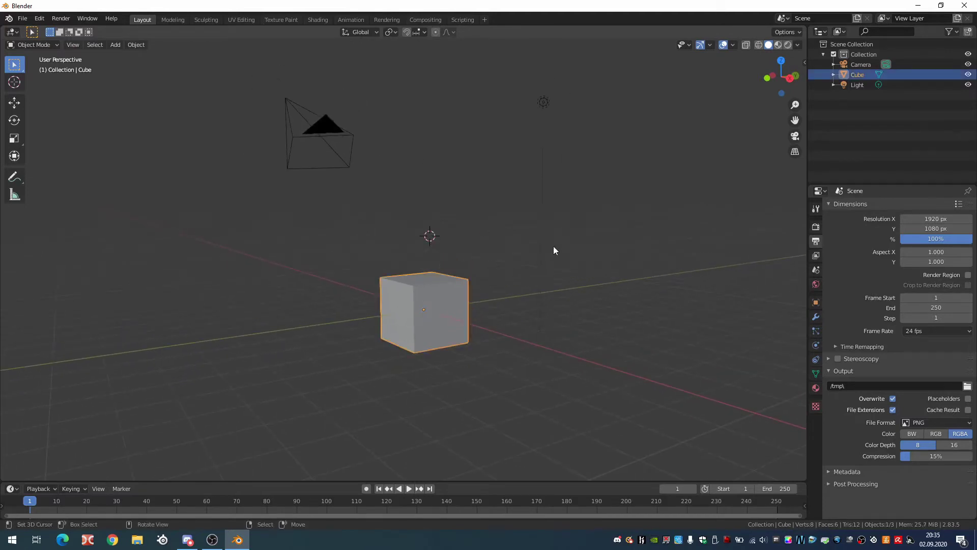
pyautogui.click(540, 107)
pyautogui.click(456, 290)
pyautogui.click(483, 157)
pyautogui.click(542, 104)
pyautogui.click(288, 110)
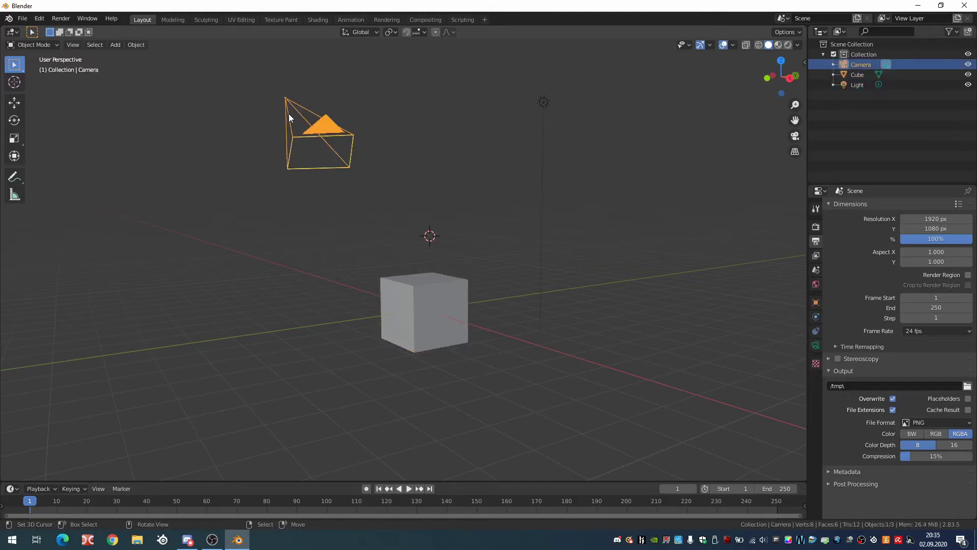
pyautogui.click(424, 311)
pyautogui.click(540, 107)
pyautogui.click(320, 127)
pyautogui.moveTo(440, 349); pyautogui.dragTo(511, 254, button='middle')
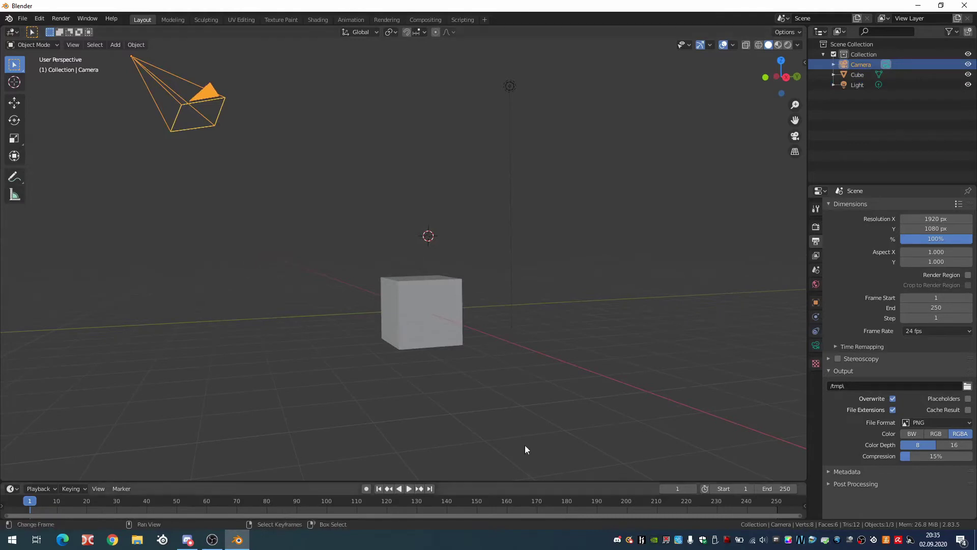
pyautogui.moveTo(524, 445)
pyautogui.mouseDown(button='middle')
pyautogui.moveTo(478, 334)
pyautogui.moveTo(606, 286)
pyautogui.moveTo(536, 317)
pyautogui.moveTo(521, 307)
pyautogui.moveTo(537, 293)
pyautogui.mouseUp(button='middle')
pyautogui.moveTo(508, 179)
pyautogui.mouseDown(button='middle')
pyautogui.moveTo(443, 190)
pyautogui.moveTo(515, 213)
pyautogui.moveTo(334, 175)
pyautogui.moveTo(301, 300)
pyautogui.moveTo(523, 219)
pyautogui.moveTo(524, 183)
pyautogui.moveTo(455, 199)
pyautogui.moveTo(541, 173)
pyautogui.moveTo(525, 176)
pyautogui.moveTo(512, 249)
pyautogui.moveTo(502, 179)
pyautogui.moveTo(506, 194)
pyautogui.moveTo(509, 175)
pyautogui.moveTo(520, 225)
pyautogui.moveTo(497, 198)
pyautogui.moveTo(502, 228)
pyautogui.mouseUp(button='middle')
# Open Preferences and browse the Interface, Themes, Lights and Editing pages.
pyautogui.click(40, 19)
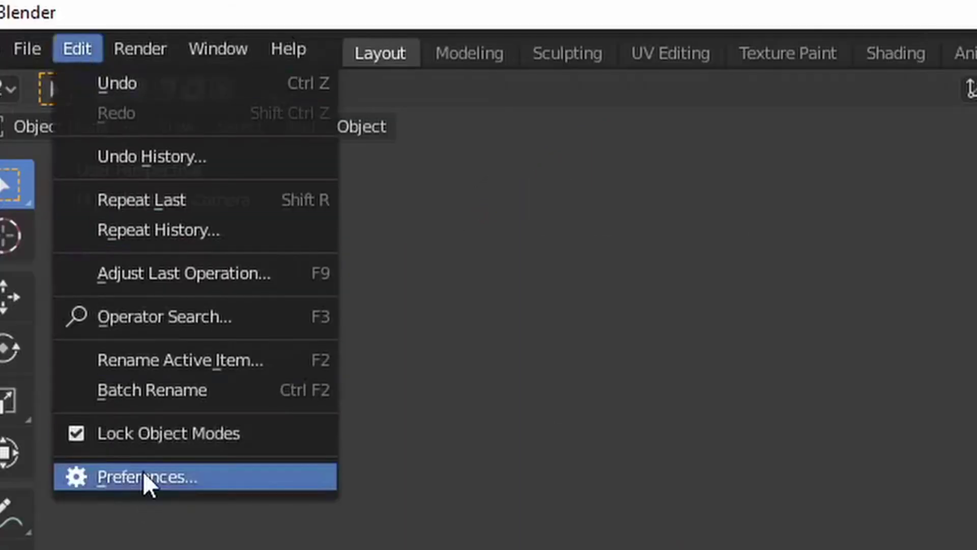
pyautogui.click(143, 473)
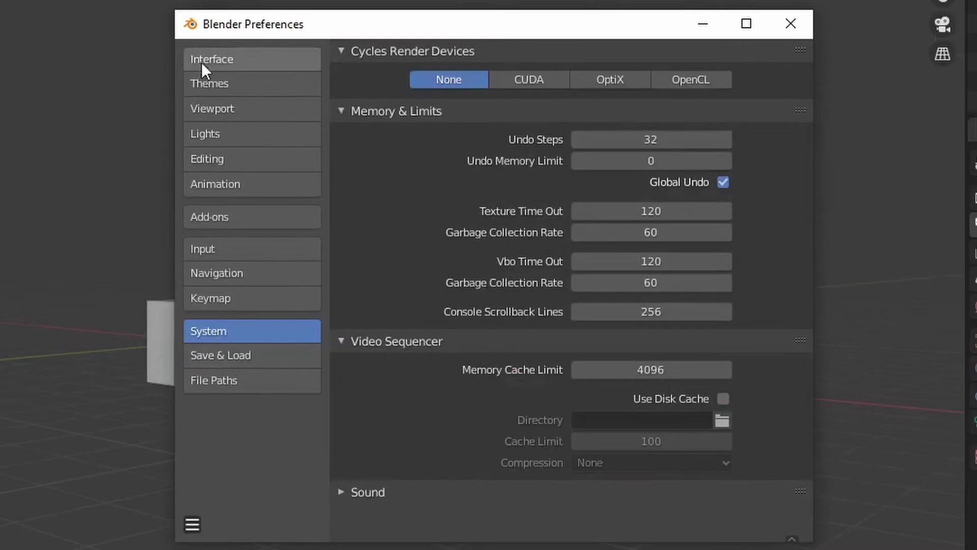
pyautogui.click(201, 62)
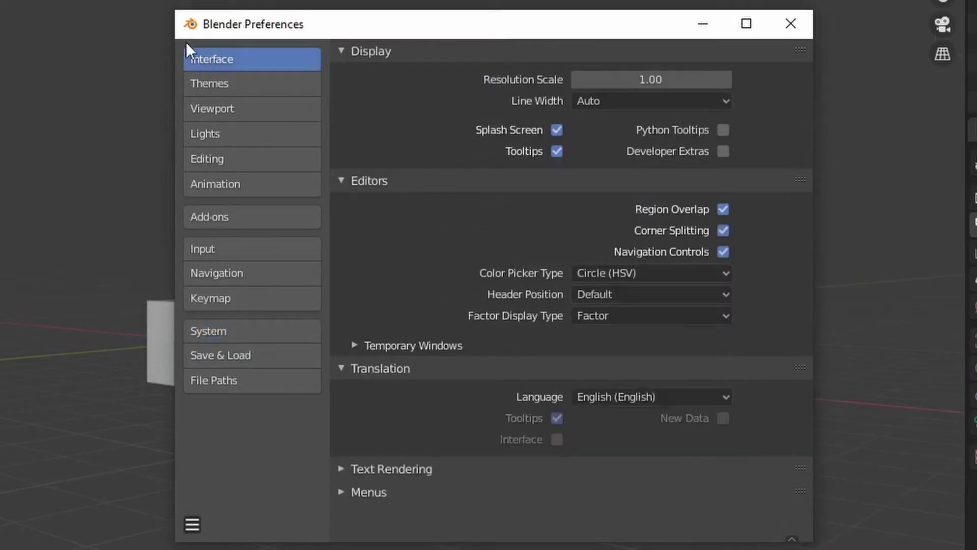
pyautogui.click(248, 87)
pyautogui.click(233, 132)
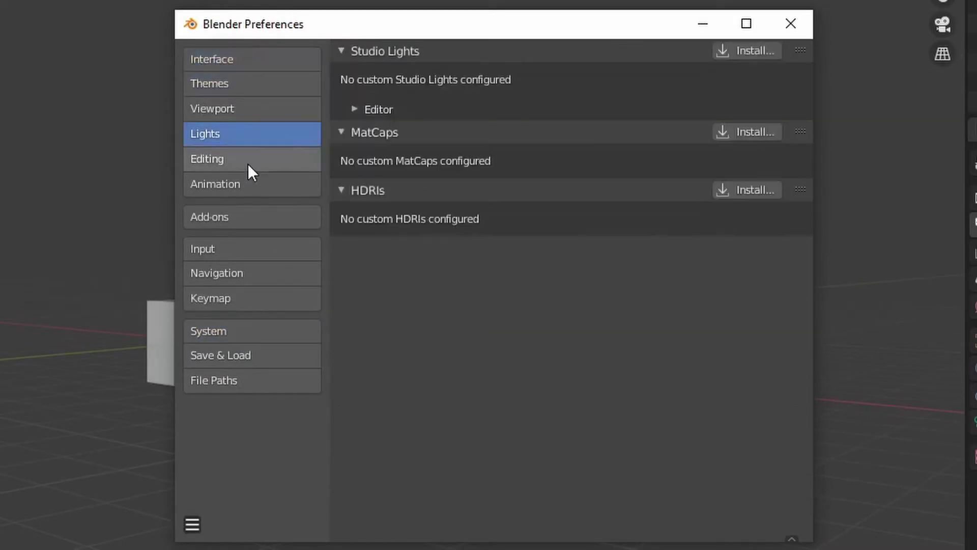
pyautogui.click(245, 160)
# Keep English as the interface language, then show the Keymap settings.
pyautogui.click(226, 59)
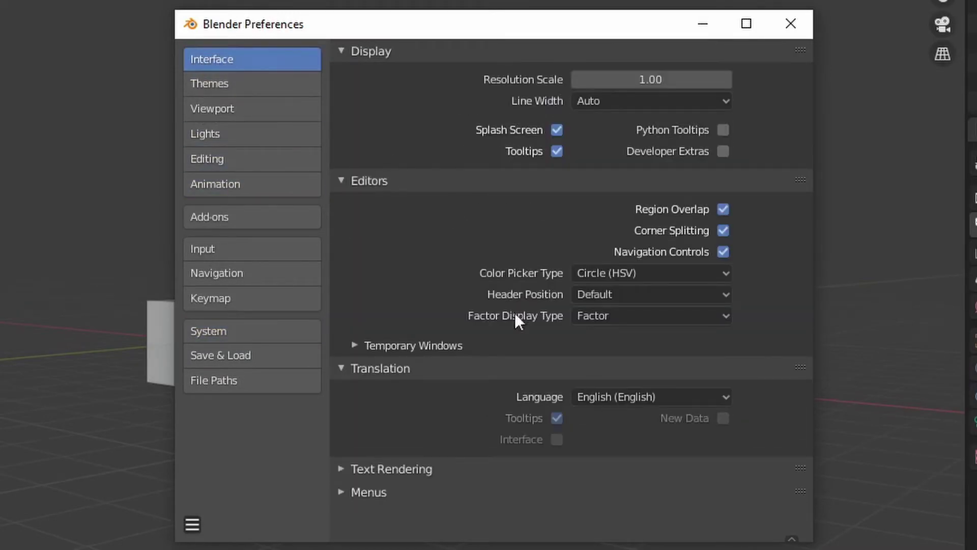
pyautogui.click(633, 397)
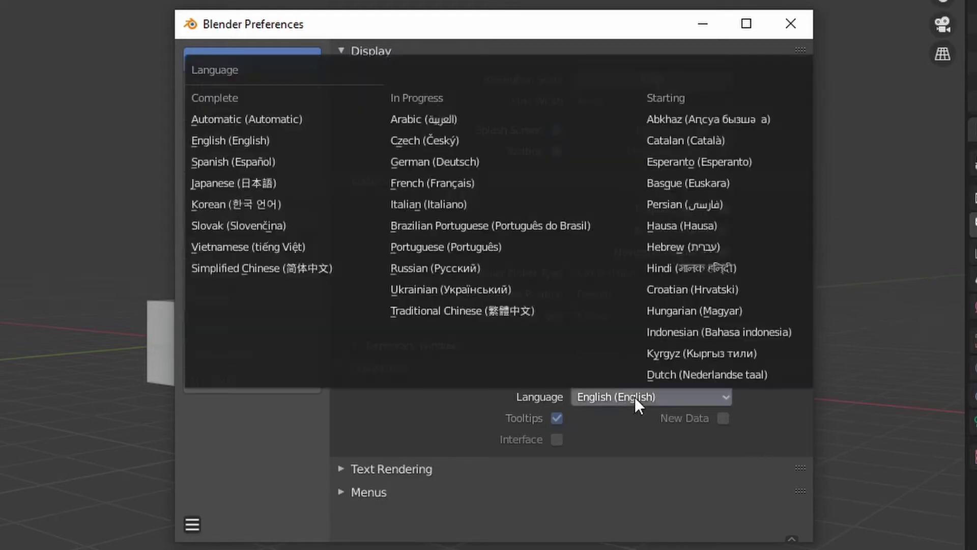
pyautogui.click(638, 400)
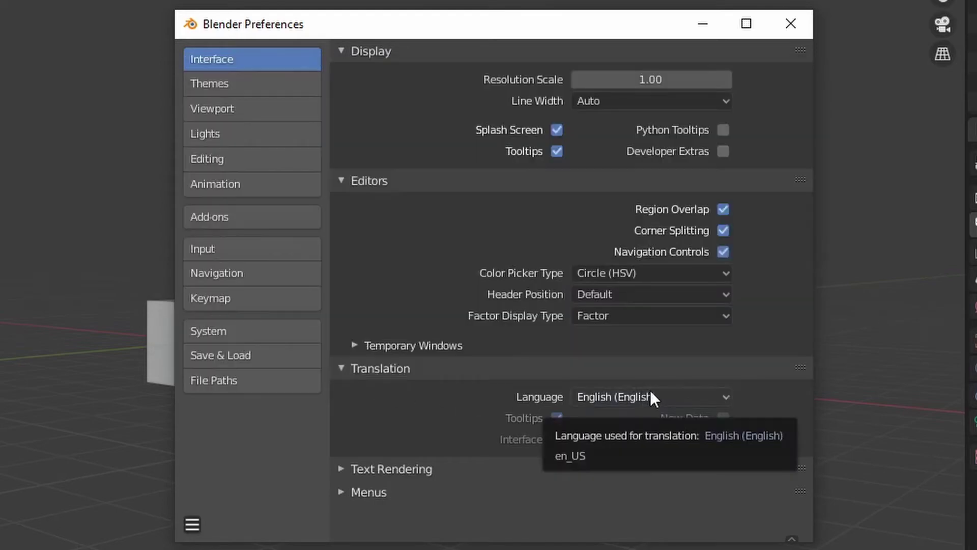
pyautogui.click(251, 298)
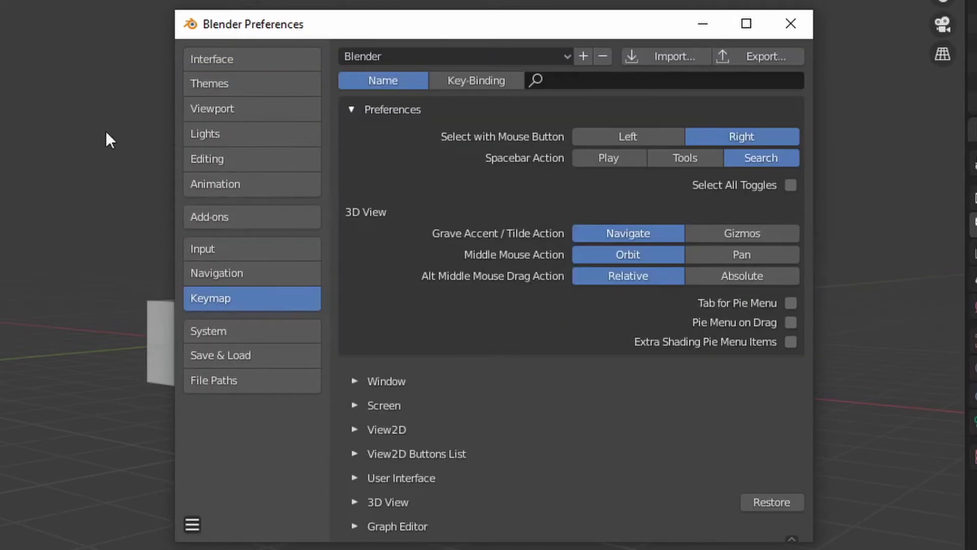
# Filter the keymap by 'fly' and inspect the Walk/Fly Shift F binding without changing it.
pyautogui.click(544, 76)
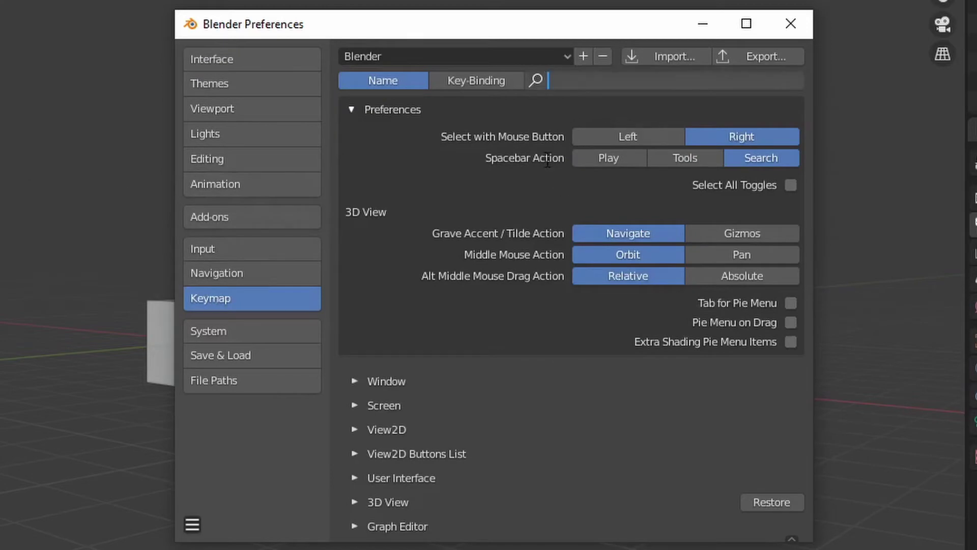
pyautogui.write('fly')
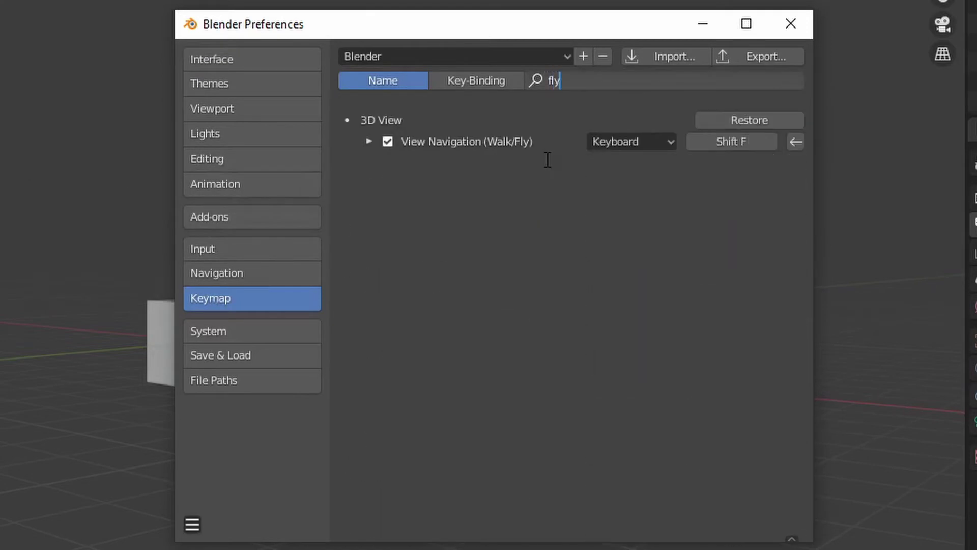
pyautogui.press('Return')
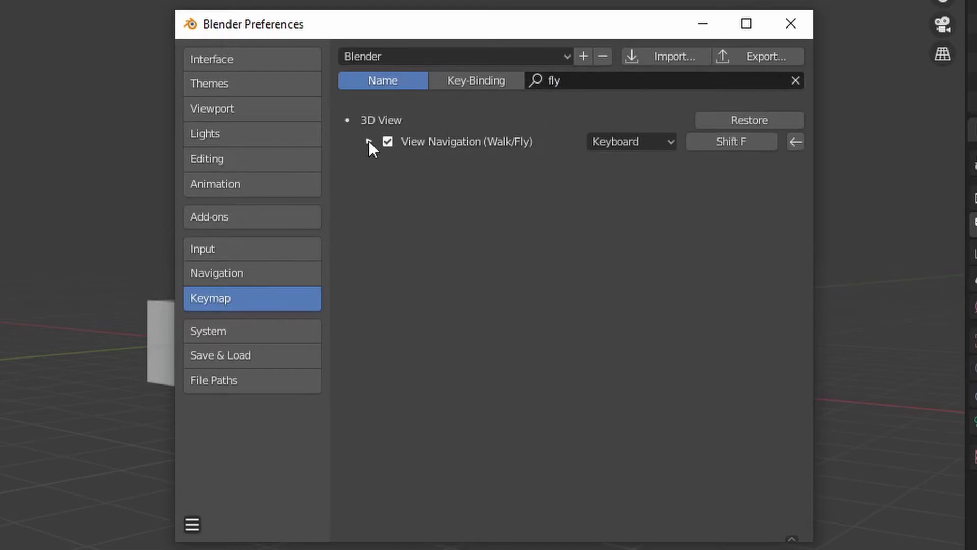
pyautogui.click(369, 141)
pyautogui.click(589, 177)
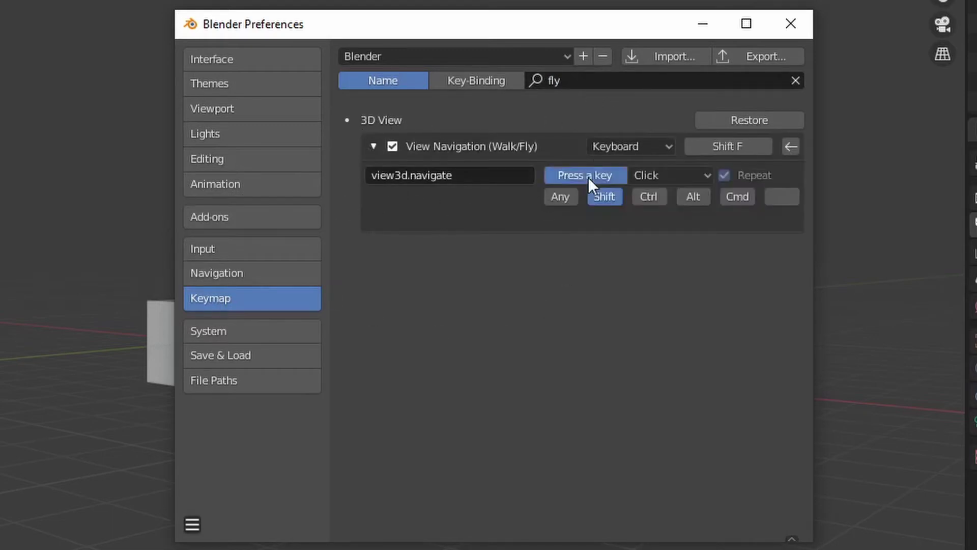
pyautogui.press('Escape')
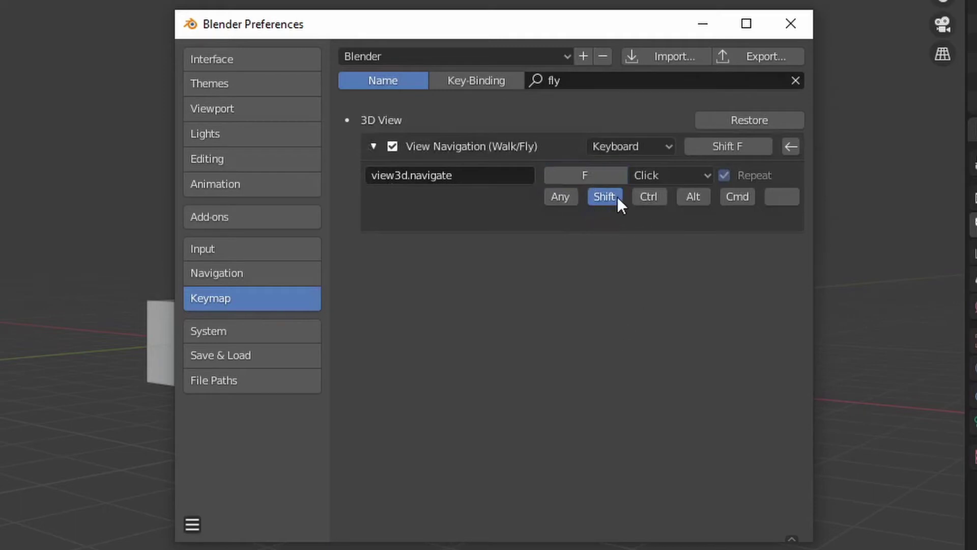
pyautogui.click(687, 176)
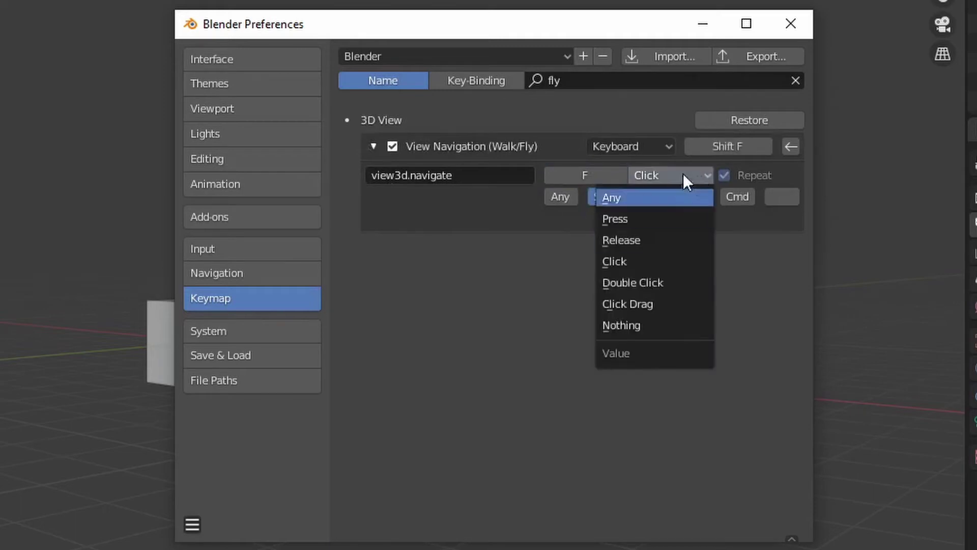
# Close Preferences, enter Shift+F walk mode, and move forward then back until the scene fits.
pyautogui.click(792, 24)
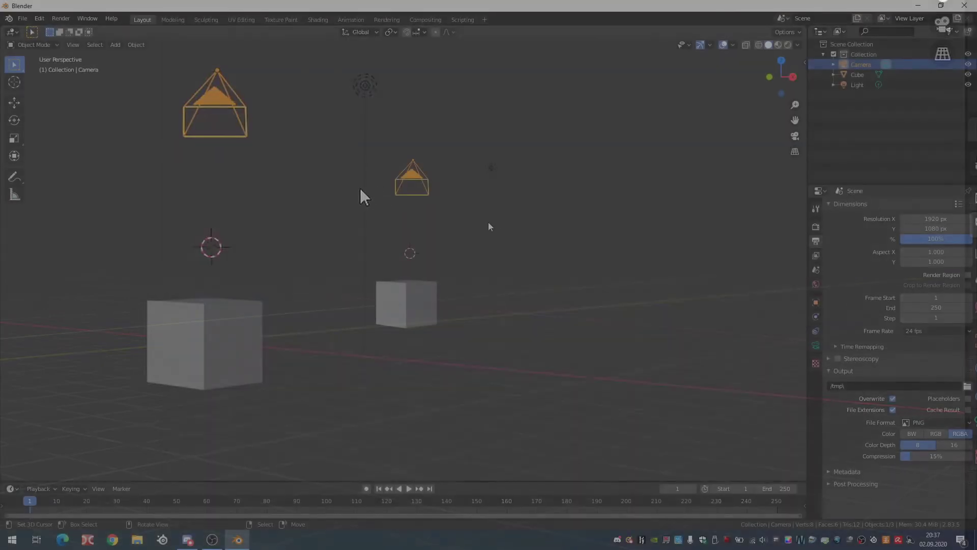
pyautogui.hotkey('shift', 'f')
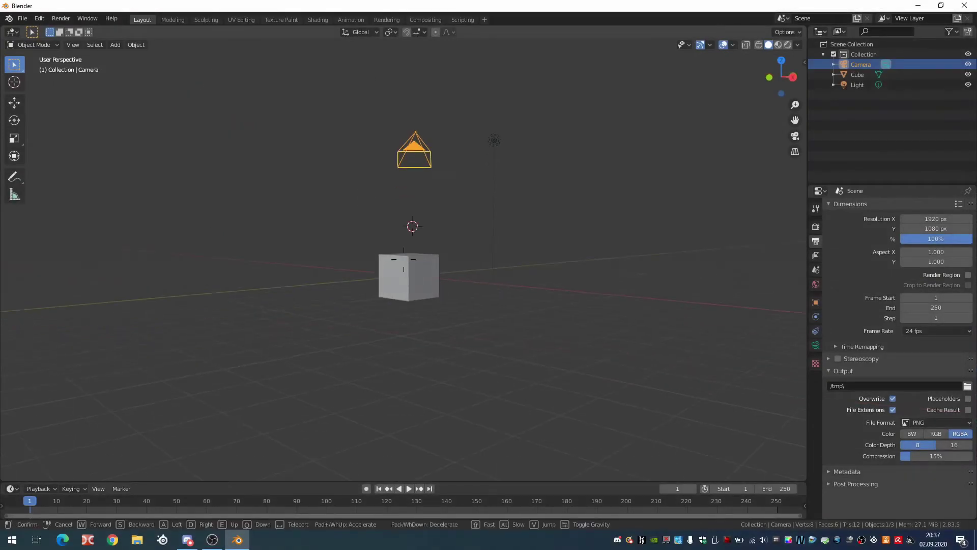
pyautogui.press('w')
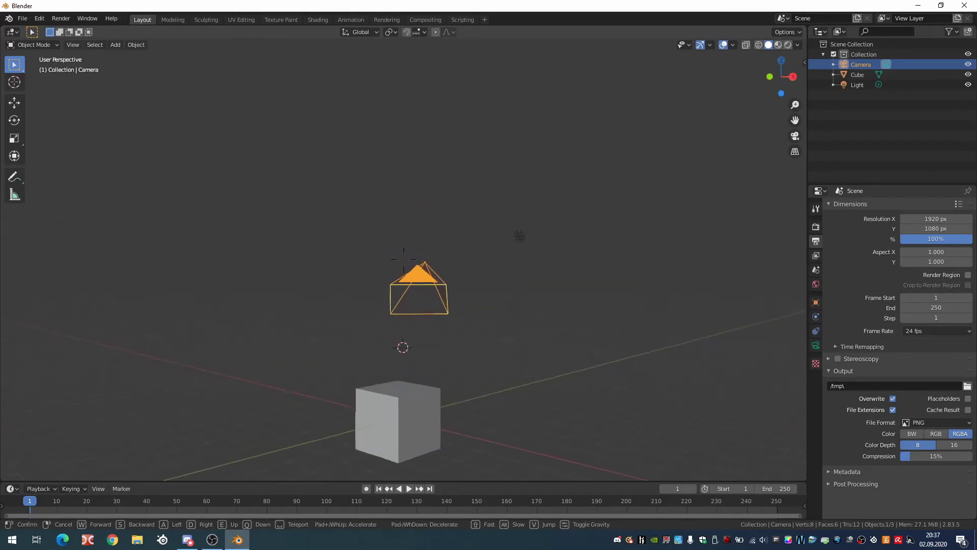
pyautogui.press('w')
pyautogui.press('s')
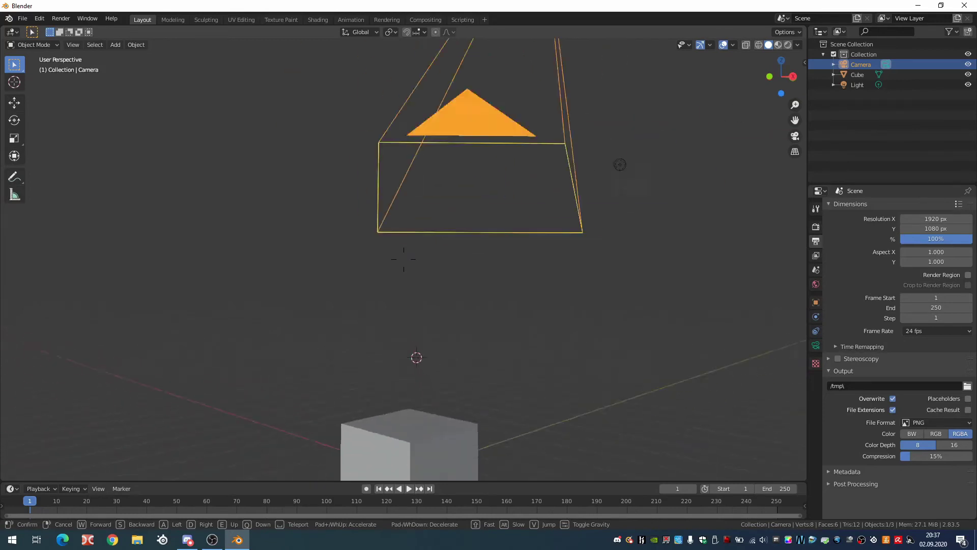
pyautogui.press('s')
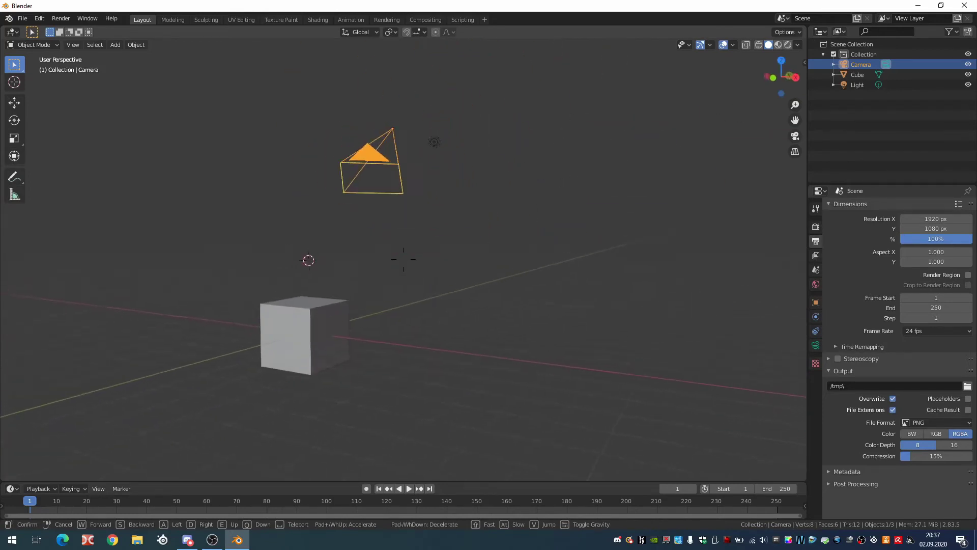
# Exit walk mode and review the Camera lens, Render and 1920×1080 PNG Output properties.
pyautogui.click(460, 297)
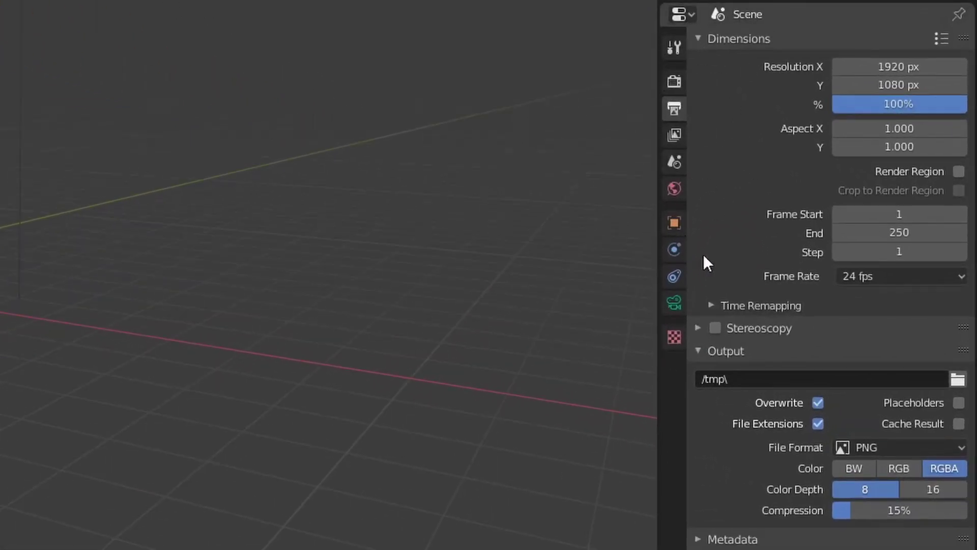
pyautogui.click(682, 61)
pyautogui.click(679, 113)
pyautogui.click(675, 304)
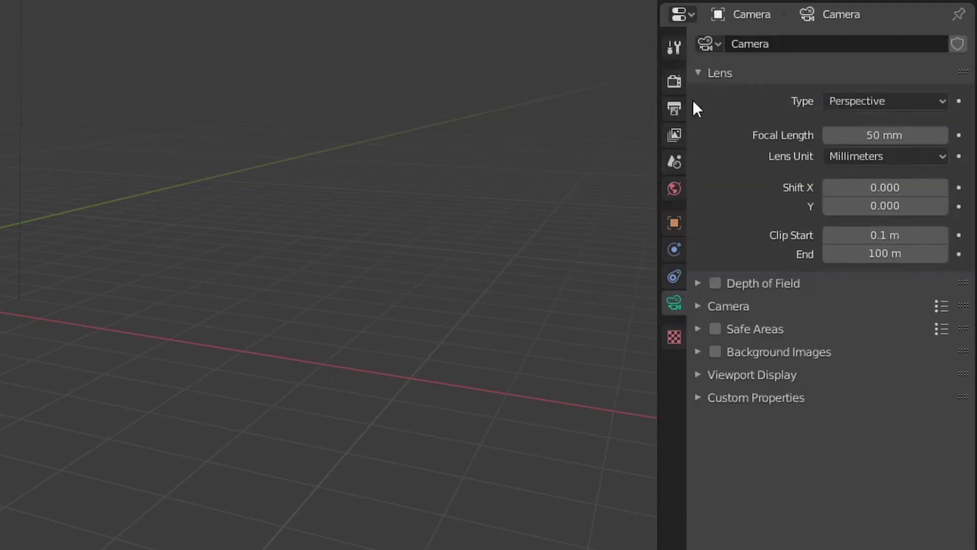
pyautogui.click(672, 83)
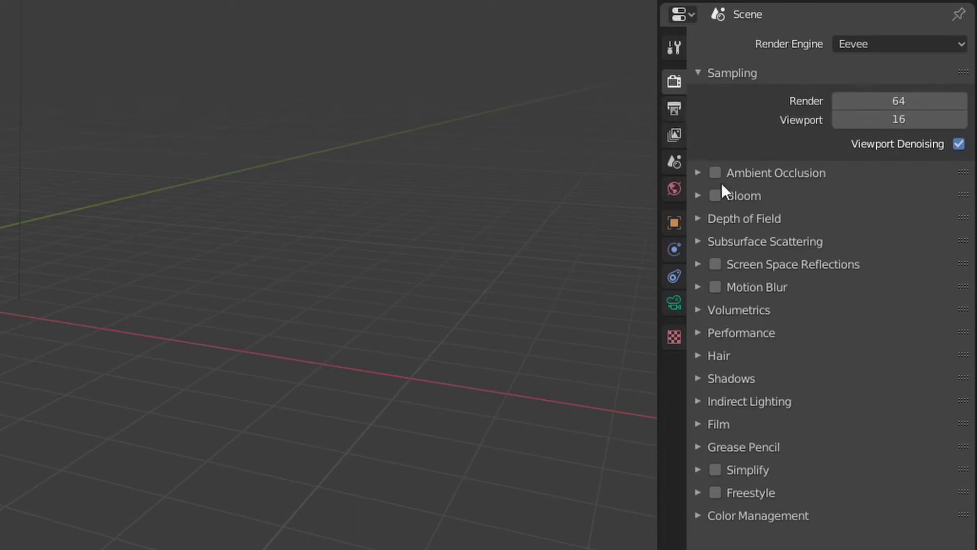
pyautogui.click(681, 108)
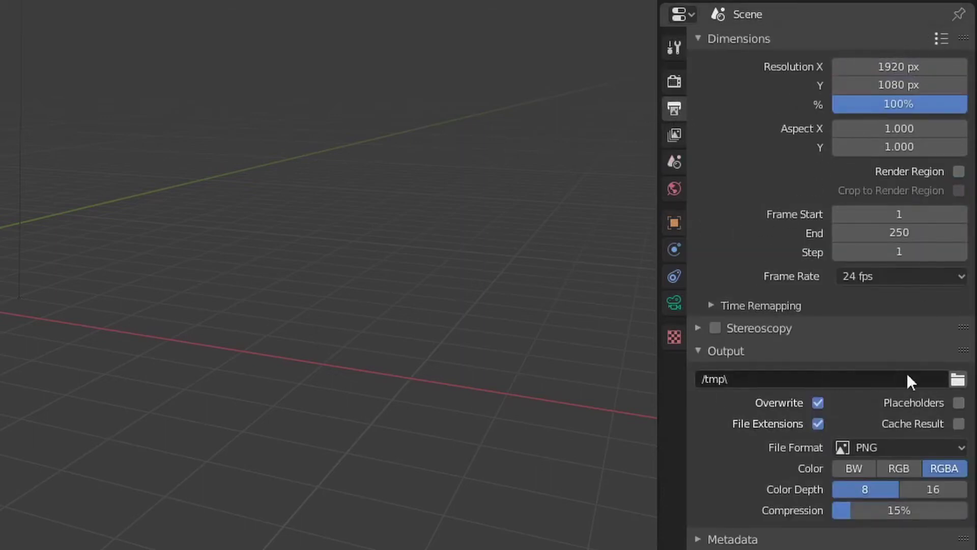
pyautogui.click(688, 15)
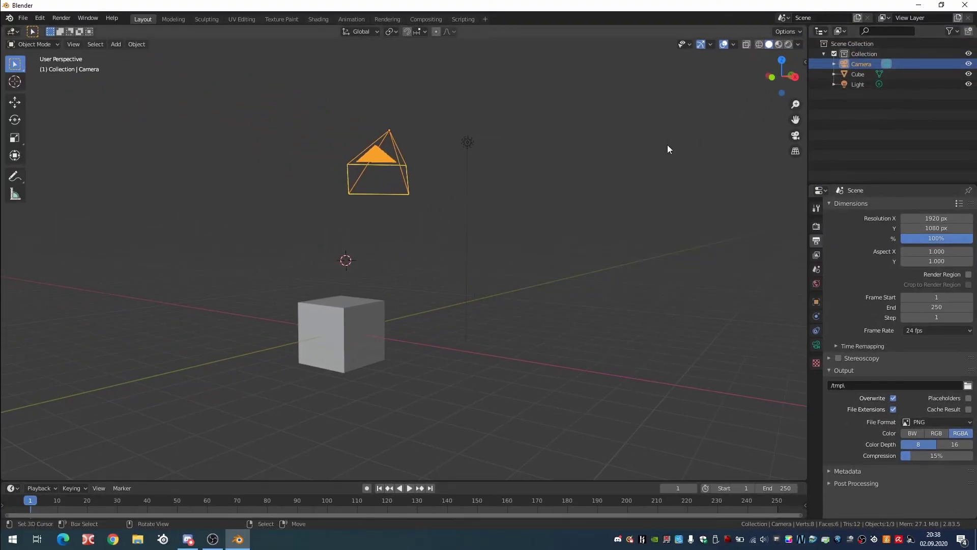
# Select the cube, toggle it into Edit Mode and back to Object Mode, and preview the mode pie.
pyautogui.moveTo(676, 230)
pyautogui.mouseDown(button='middle')
pyautogui.moveTo(365, 315)
pyautogui.moveTo(571, 270)
pyautogui.moveTo(510, 284)
pyautogui.moveTo(561, 274)
pyautogui.mouseUp(button='middle')
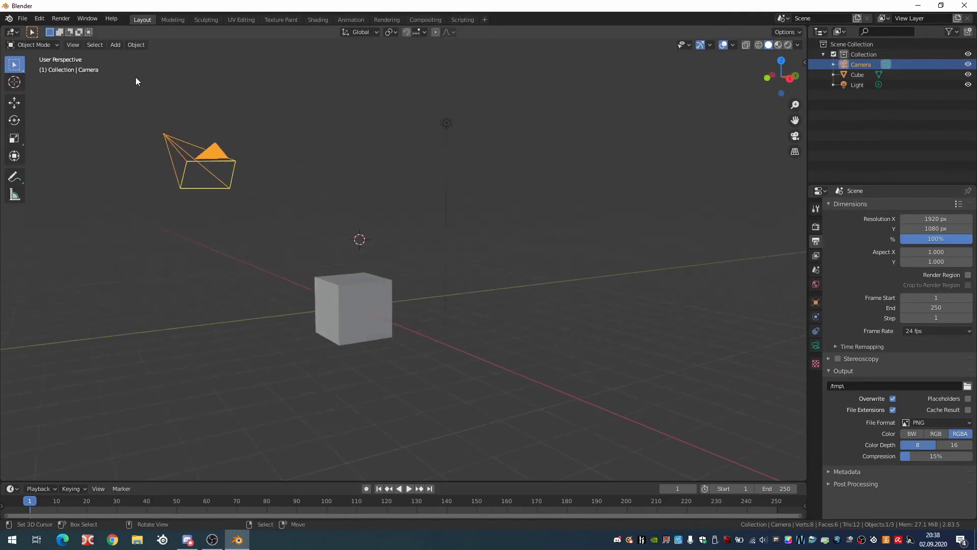
pyautogui.click(347, 301)
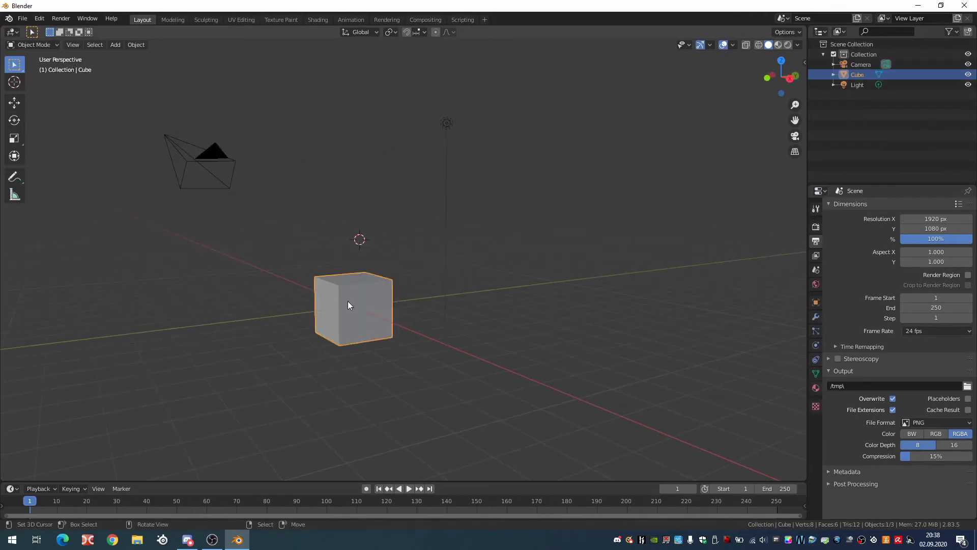
pyautogui.moveTo(473, 304)
pyautogui.mouseDown(button='middle')
pyautogui.moveTo(570, 257)
pyautogui.moveTo(568, 267)
pyautogui.mouseUp(button='middle')
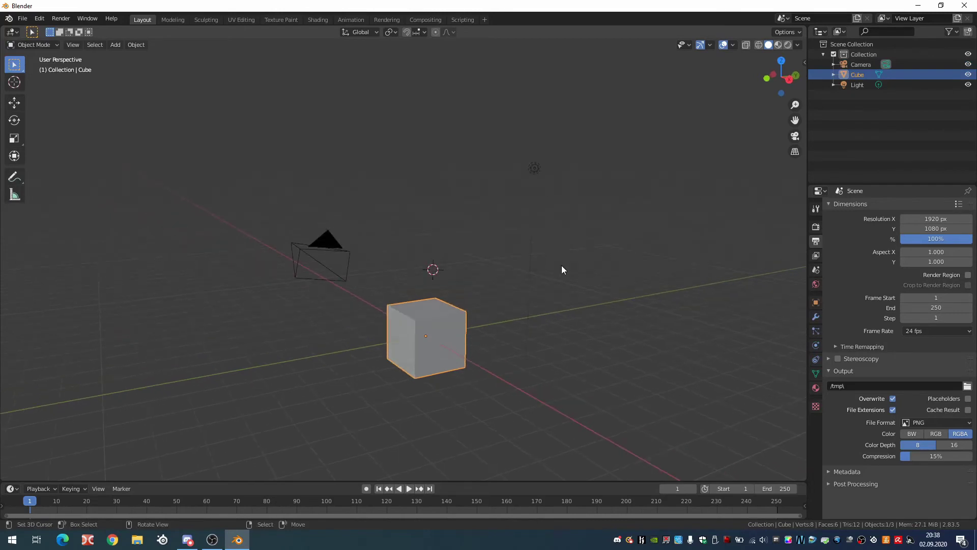
pyautogui.press('Tab')
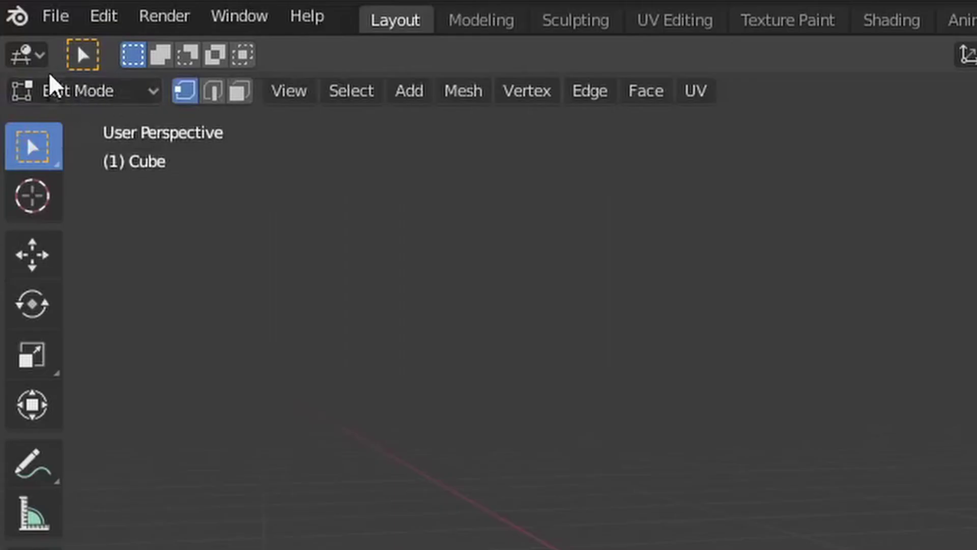
pyautogui.click(97, 91)
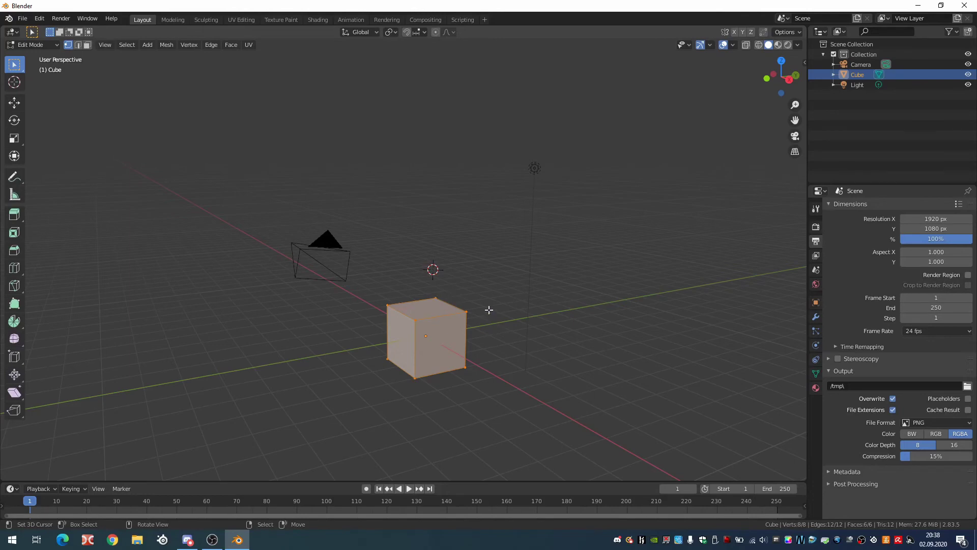
pyautogui.press('Tab')
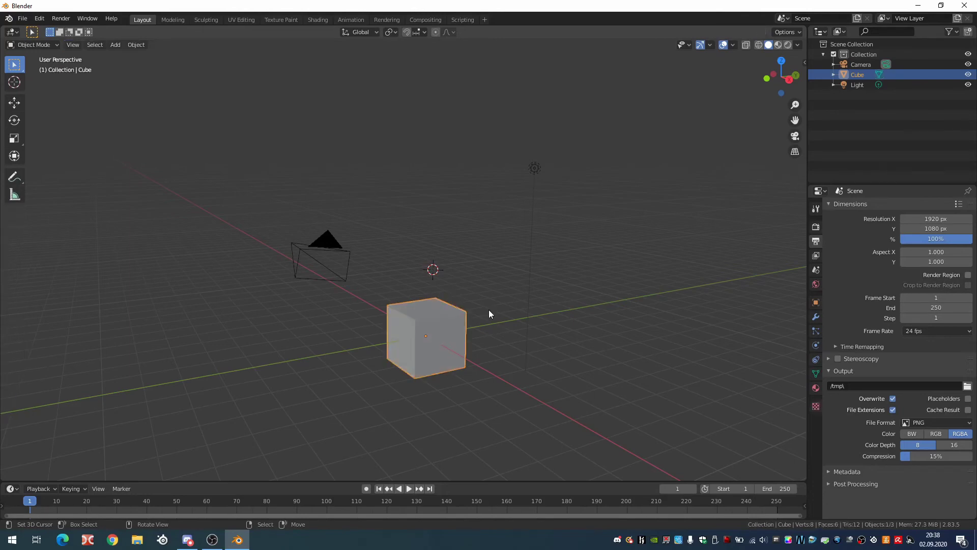
pyautogui.hotkey('ctrl', 'Tab')
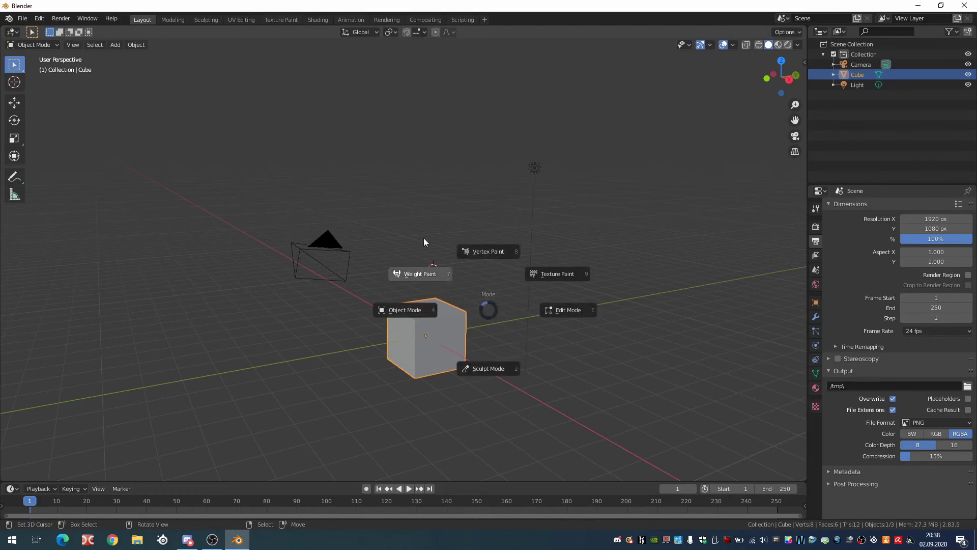
pyautogui.moveTo(539, 311); pyautogui.dragTo(368, 326, button='middle')
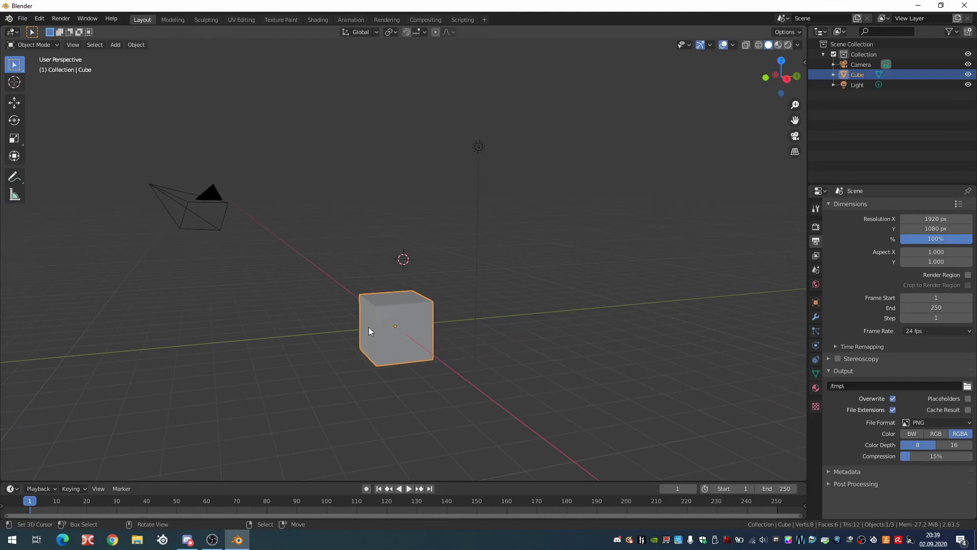
# Try Wireframe, Rendered and Material Preview viewport shading while orbiting the cube.
pyautogui.press('z')
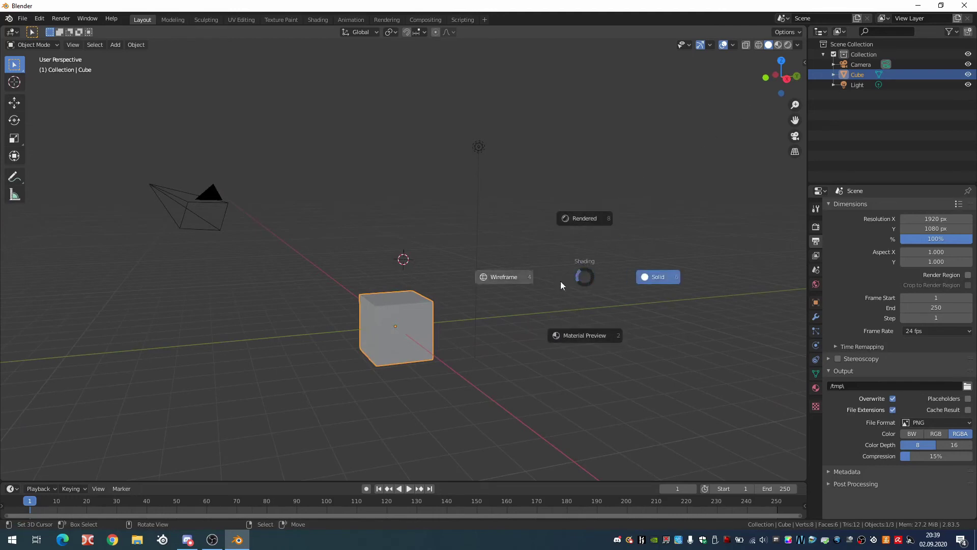
pyautogui.click(476, 270)
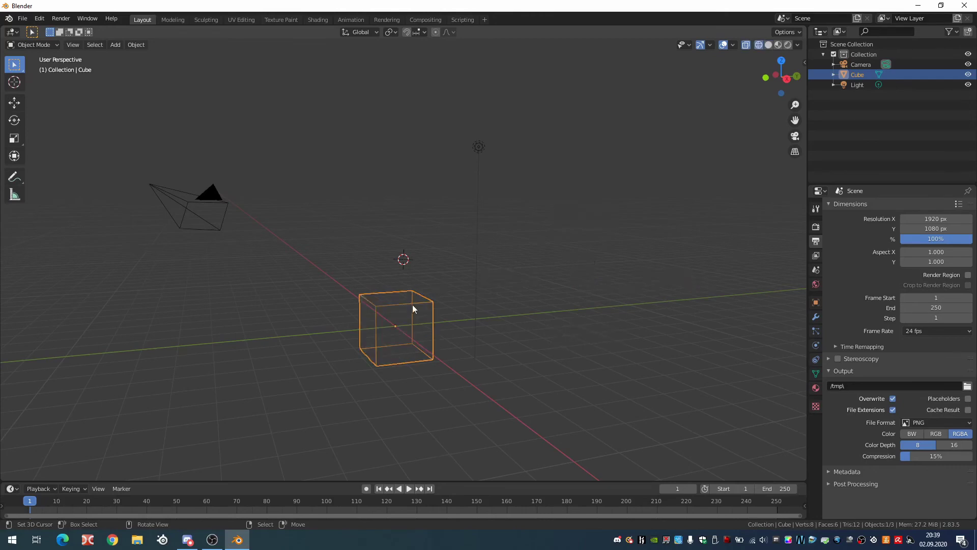
pyautogui.moveTo(412, 305); pyautogui.dragTo(443, 330, button='middle')
pyautogui.moveTo(374, 307)
pyautogui.mouseDown(button='middle')
pyautogui.moveTo(450, 323)
pyautogui.moveTo(438, 326)
pyautogui.moveTo(443, 337)
pyautogui.mouseUp(button='middle')
pyautogui.press('z')
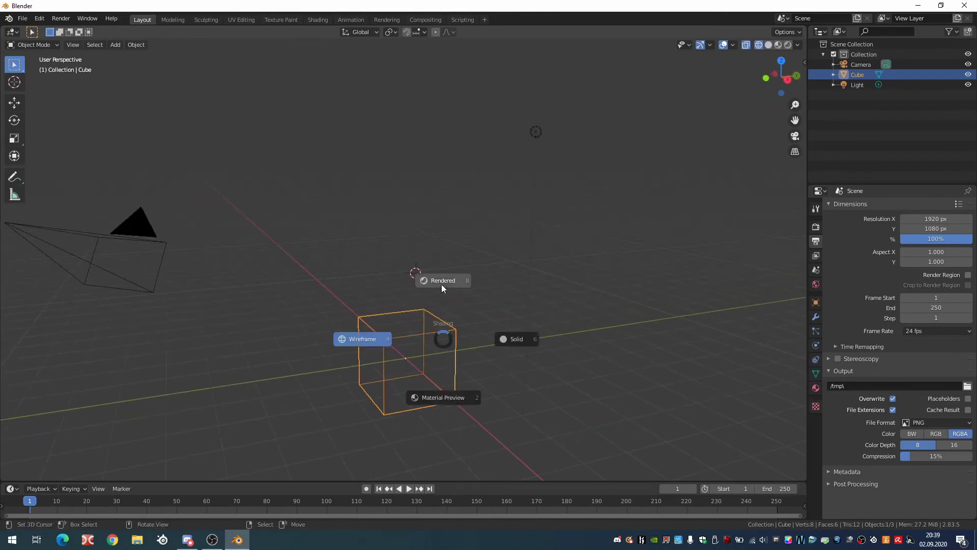
pyautogui.click(441, 284)
pyautogui.moveTo(506, 296); pyautogui.dragTo(512, 371, button='middle')
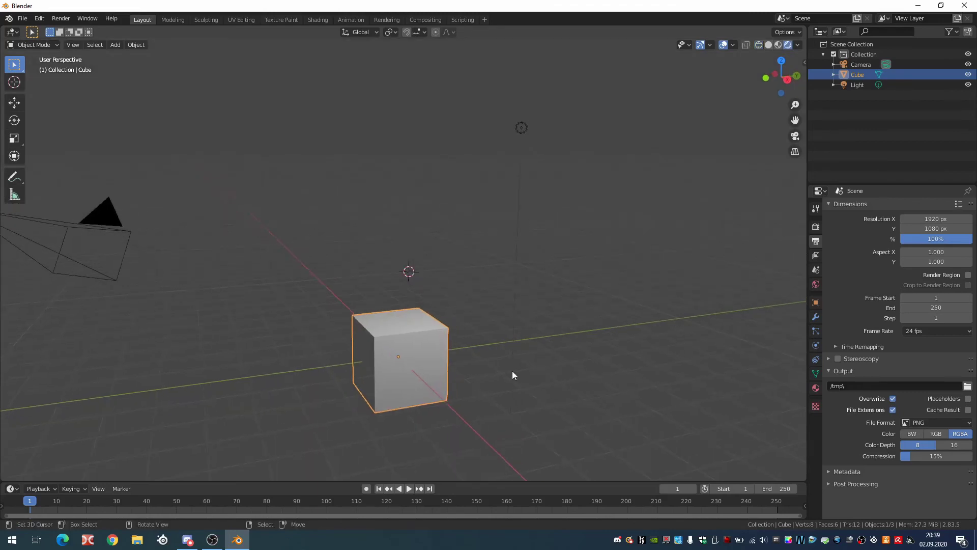
pyautogui.press('z')
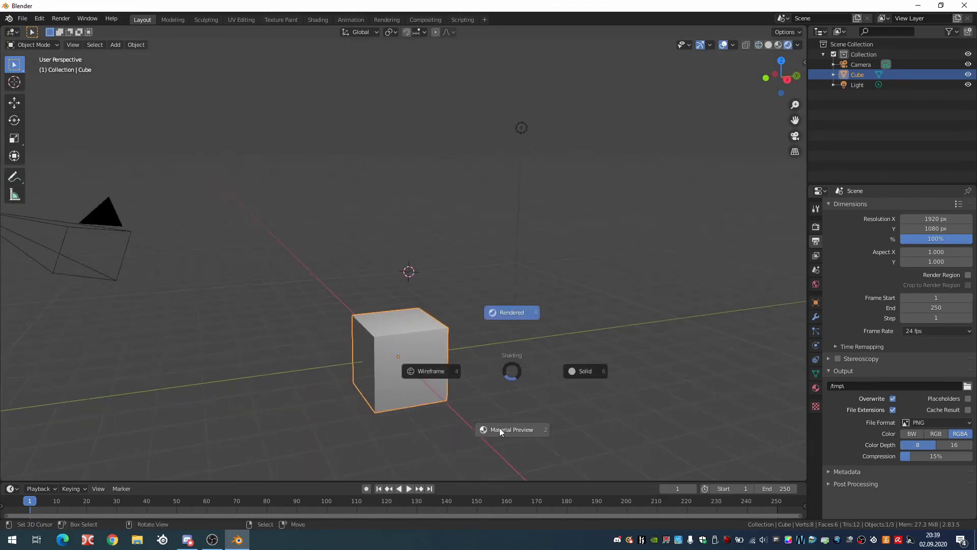
pyautogui.click(499, 427)
pyautogui.moveTo(500, 428); pyautogui.dragTo(444, 324, button='middle')
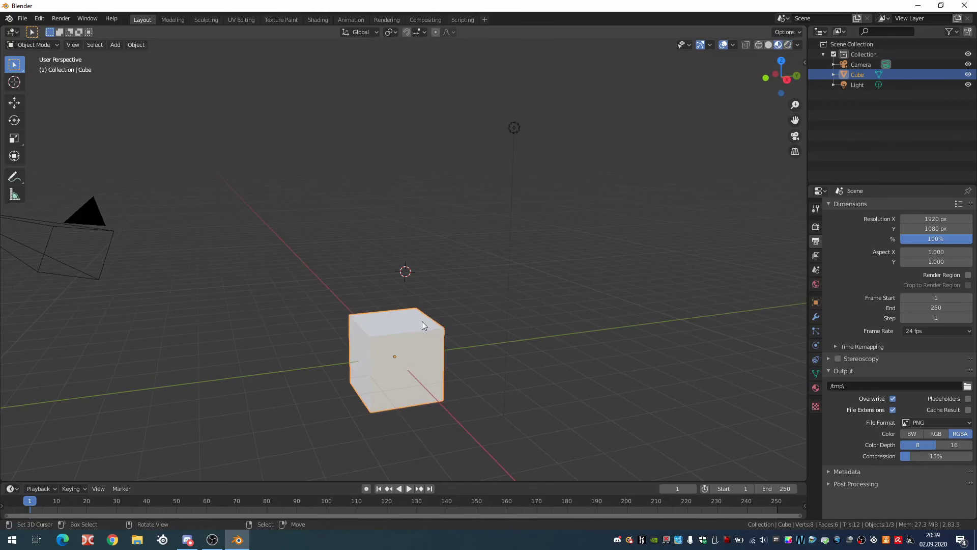
# Hide and unhide the cube, return to Solid shading, and view through the camera.
pyautogui.press('h')
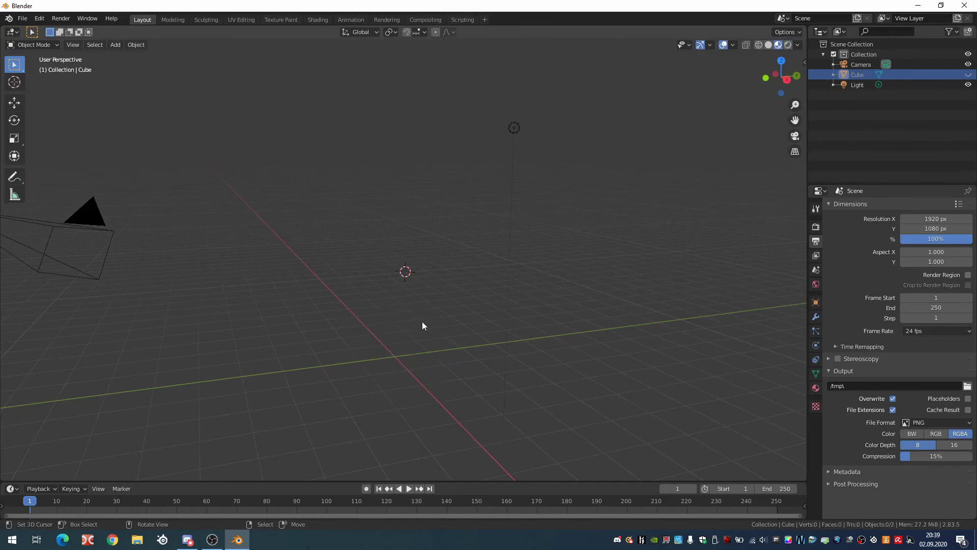
pyautogui.hotkey('alt', 'h')
pyautogui.press('z')
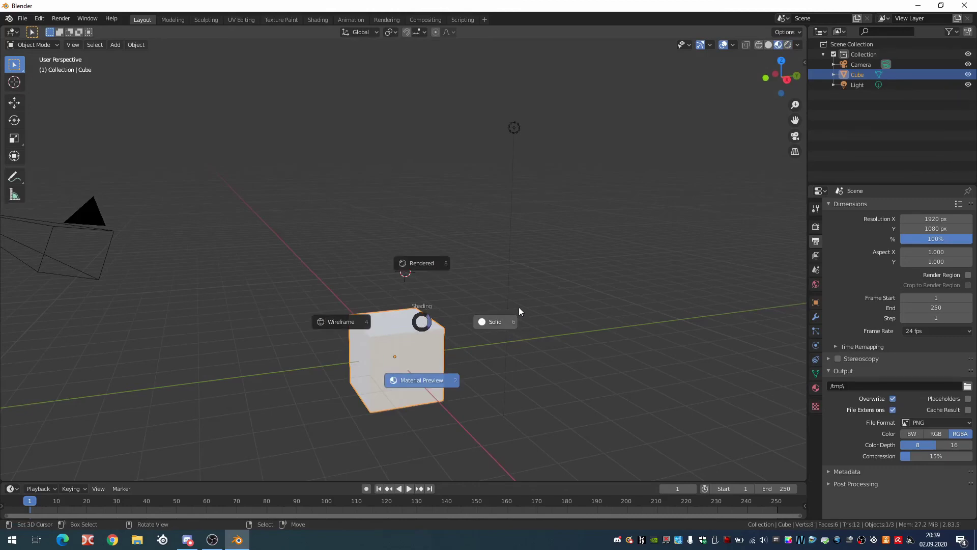
pyautogui.click(518, 306)
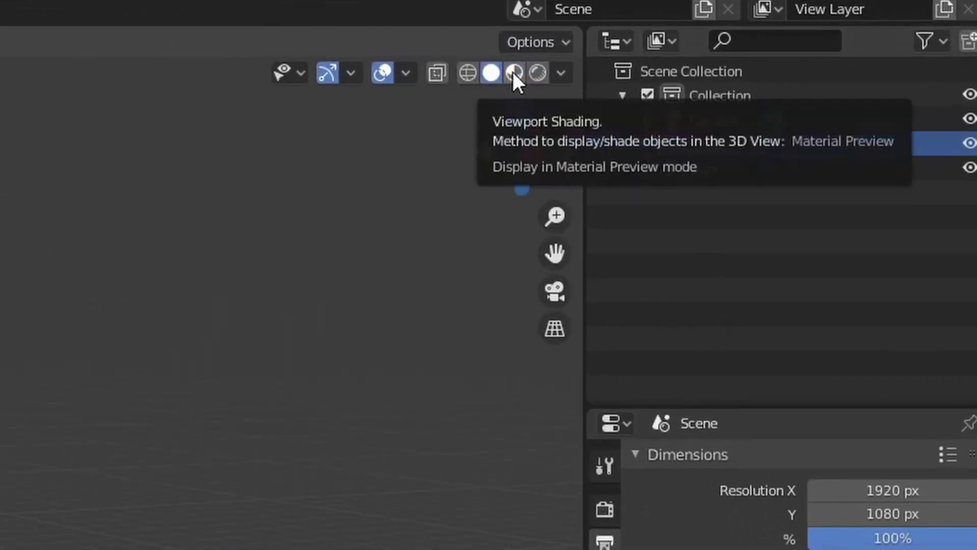
pyautogui.press('KP_0')
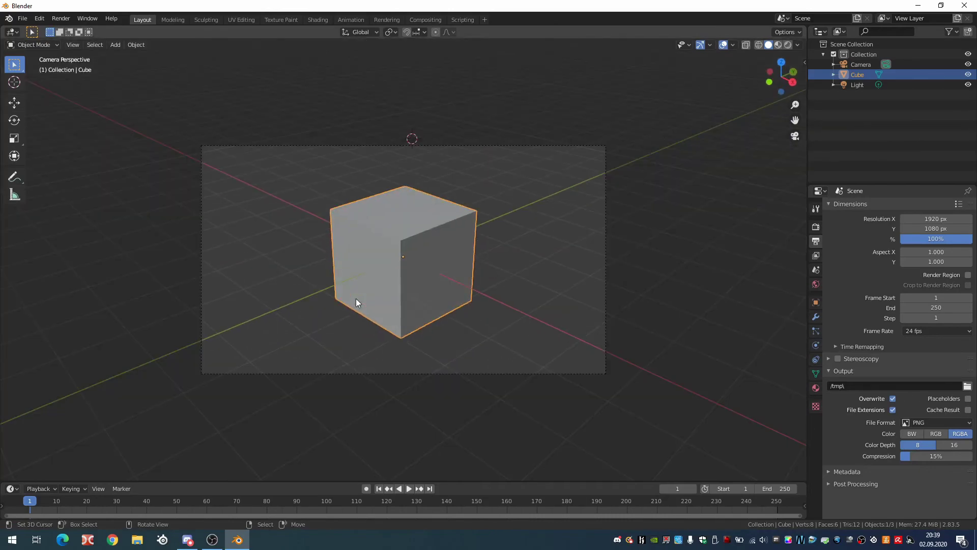
# Render frame 1 of the grey cube with F12, then zoom the rendered image in and out.
pyautogui.press('F12')
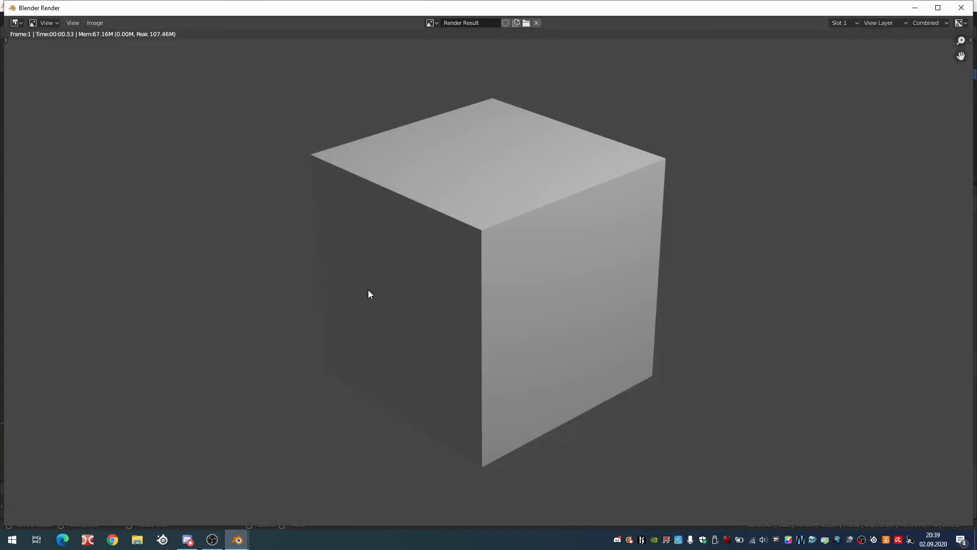
pyautogui.scroll(1, 482, 293)
pyautogui.scroll(-1, 439, 298)
pyautogui.scroll(-2, 471, 344)
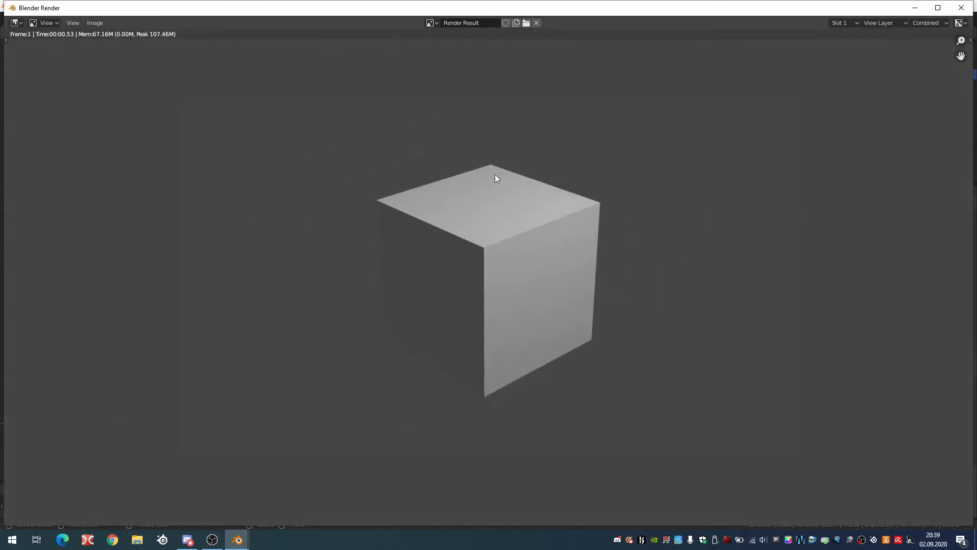